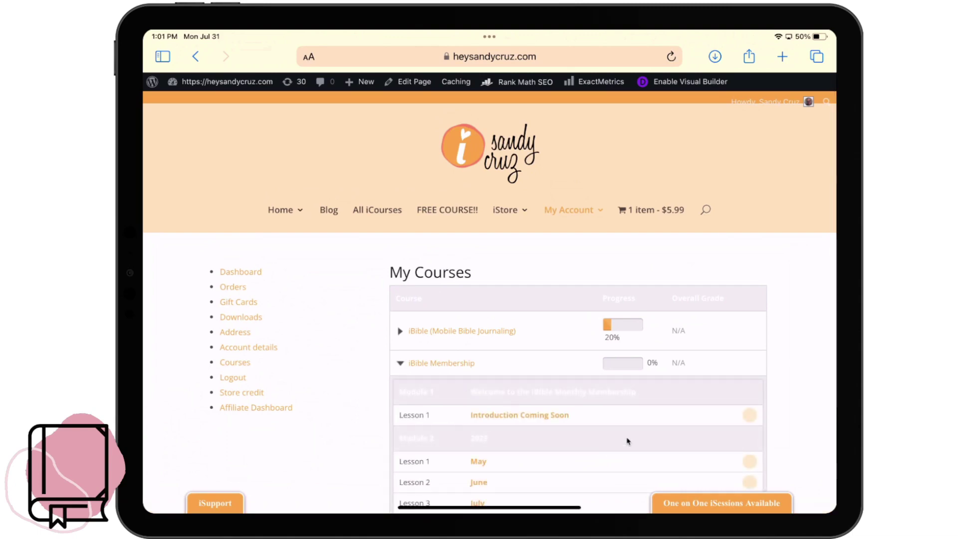
- Open the May lesson of the iBible Membership course and review its Provisions scripture prompts and lesson options
scroll(726, 427, "down", 3)
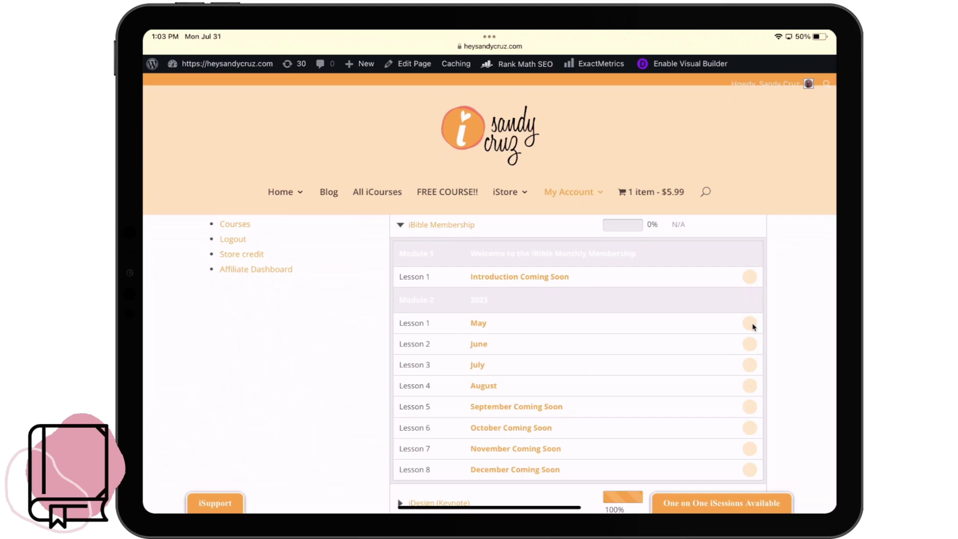
left_click(476, 324)
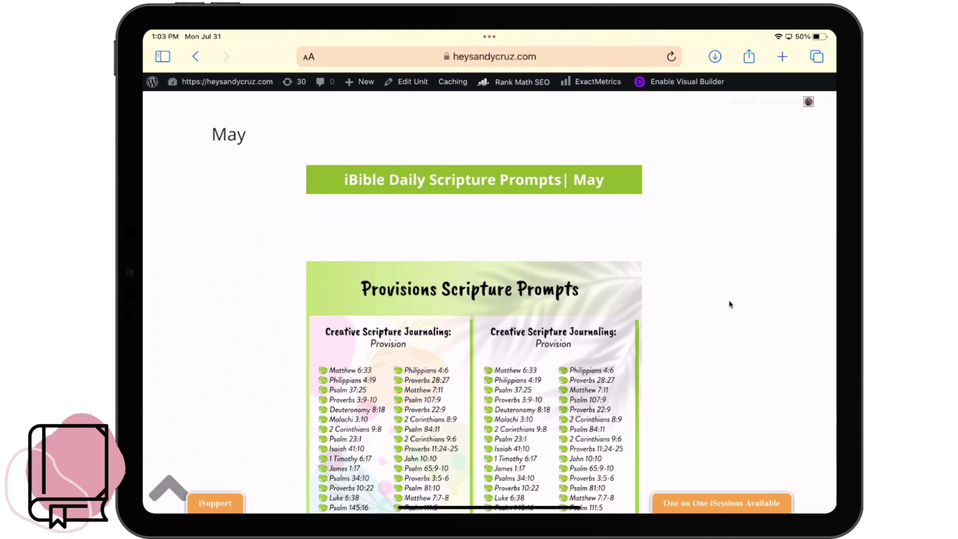
scroll(668, 332, "down", 3)
scroll(668, 332, "up", 3)
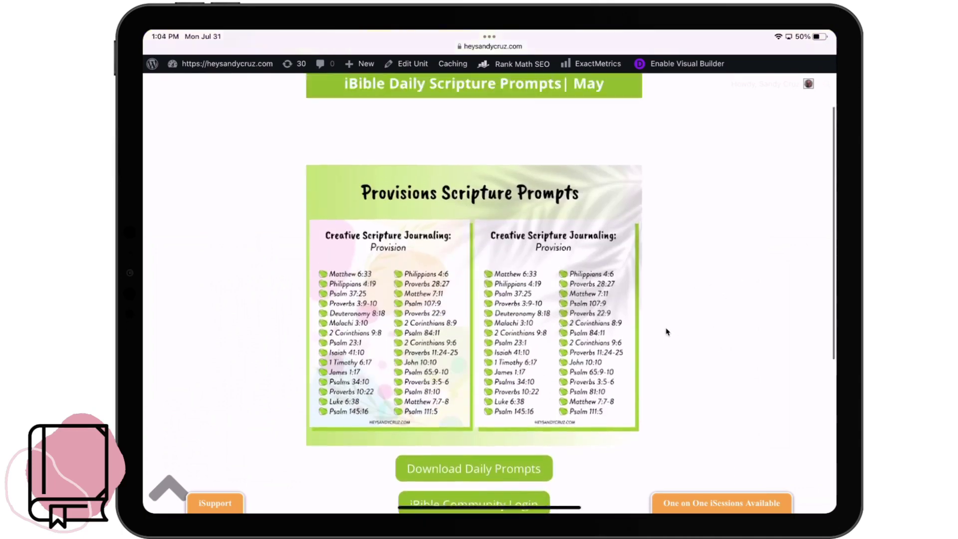
scroll(667, 332, "down", 2)
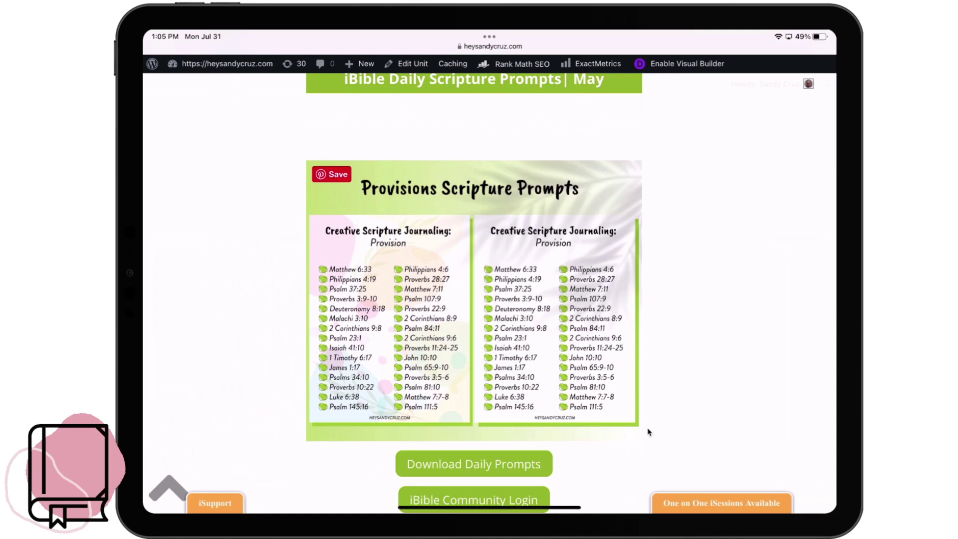
scroll(648, 433, "down", 3)
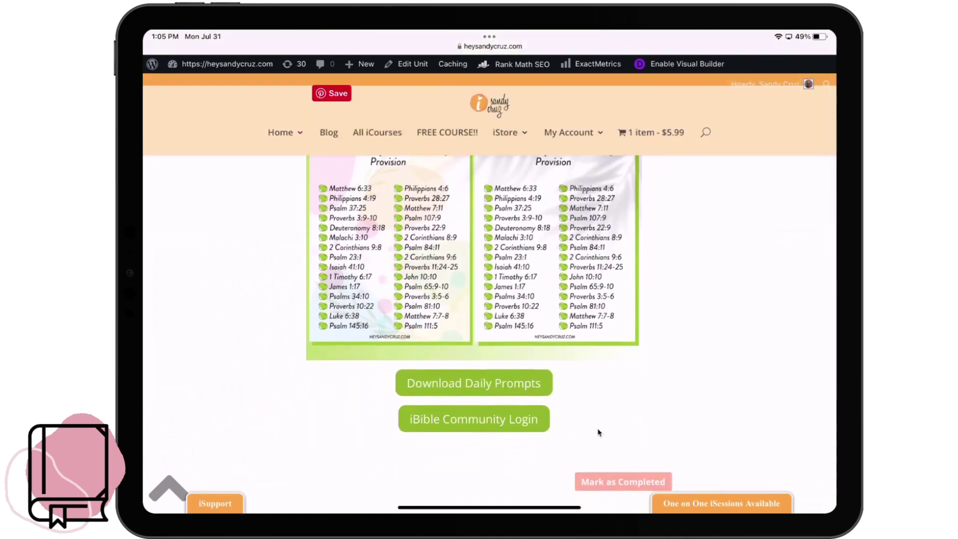
scroll(760, 381, "up", 3)
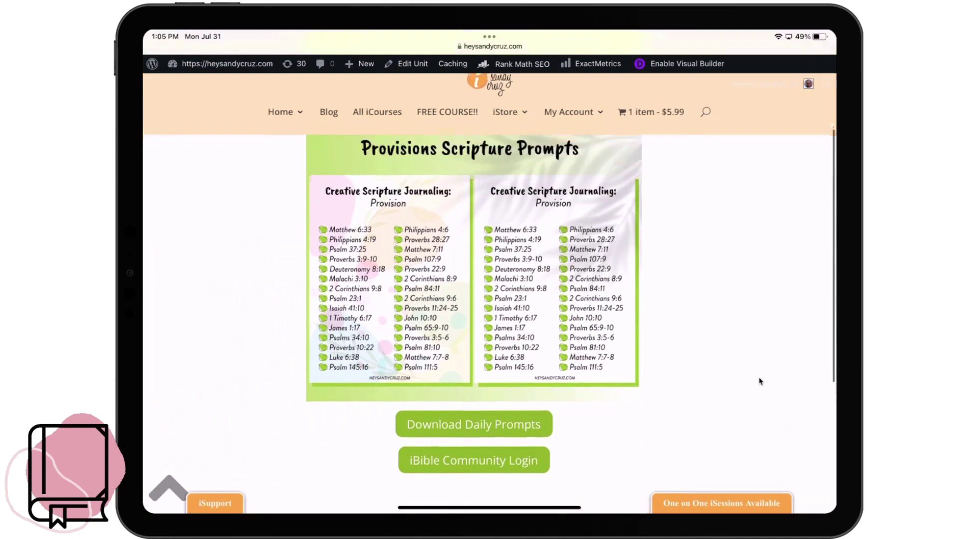
scroll(759, 384, "down", 5)
scroll(644, 399, "up", 3)
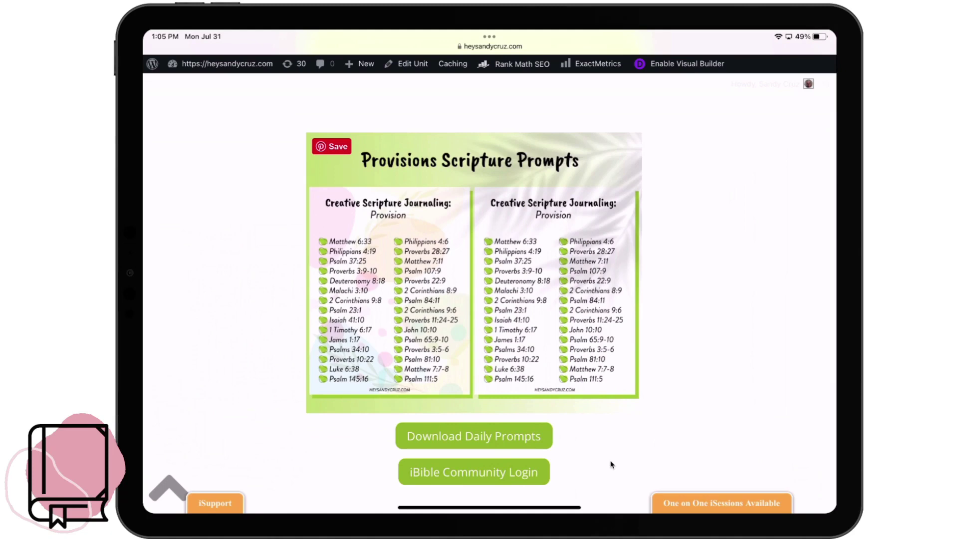
scroll(612, 465, "down", 3)
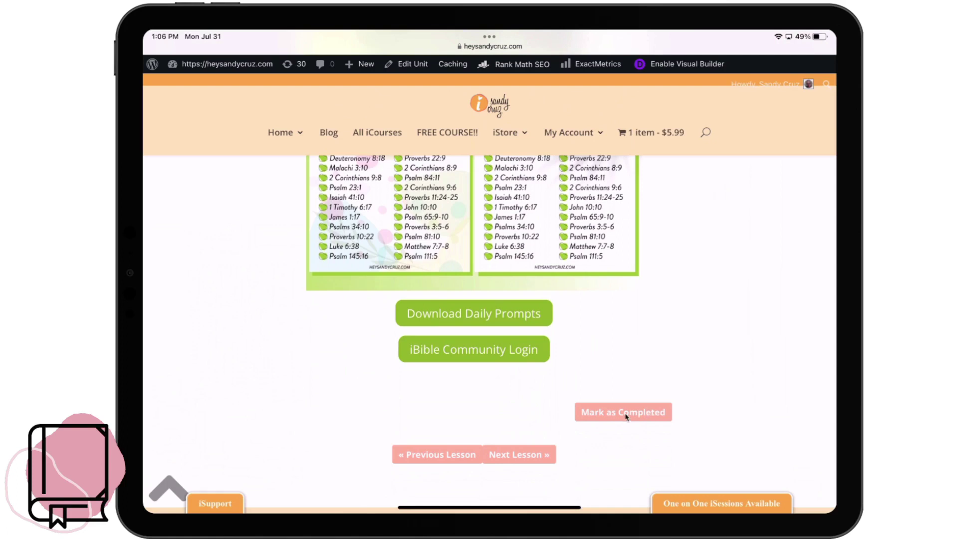
- Advance to the June lesson and review its Grace scripture prompts
left_click(520, 454)
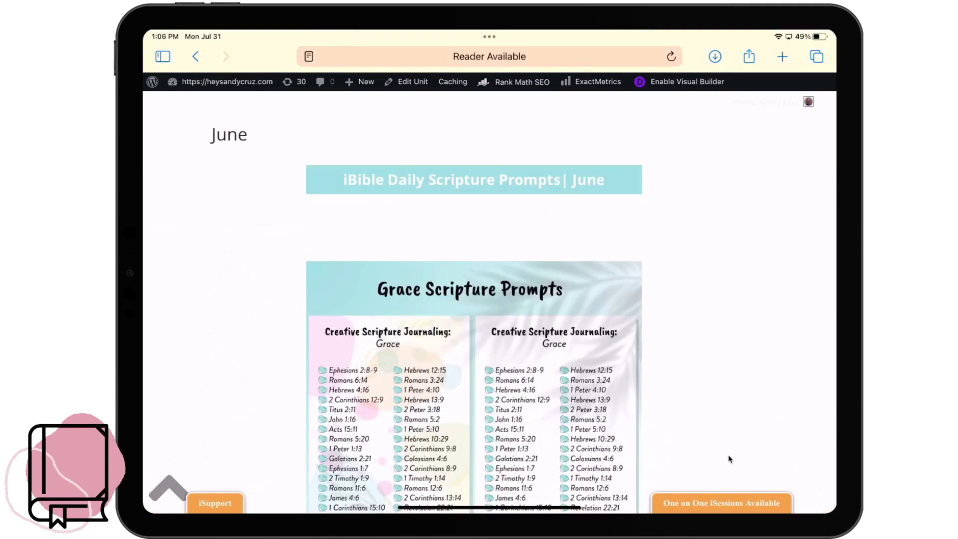
scroll(729, 459, "down", 5)
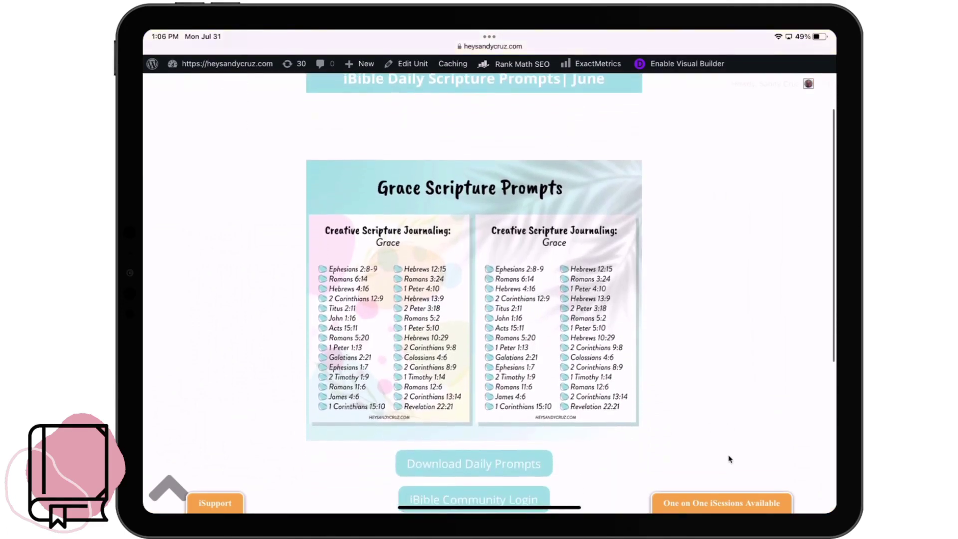
scroll(725, 385, "up", 1)
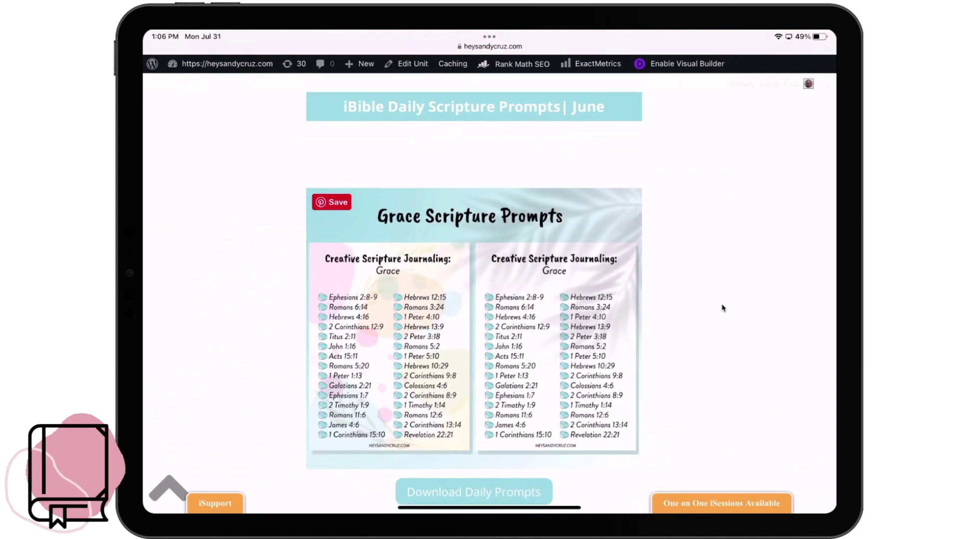
scroll(723, 308, "down", 7)
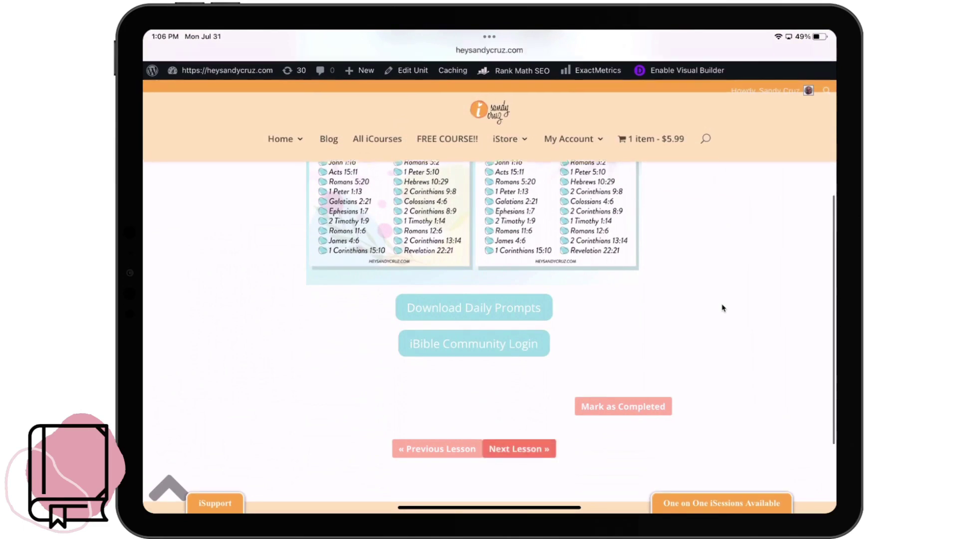
- Advance to the July lesson and review its Trust scripture prompts down to the end of the lesson
scroll(726, 308, "up", 10)
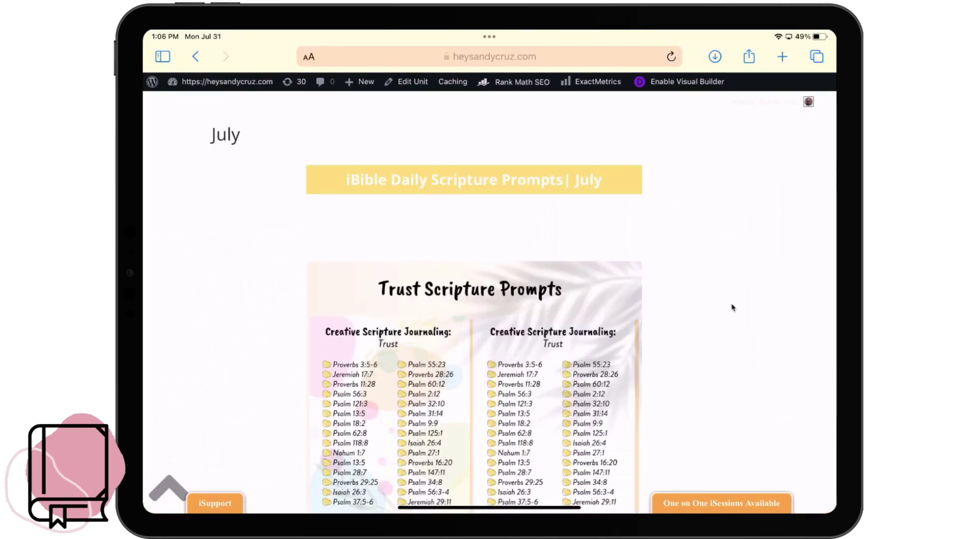
scroll(732, 307, "down", 3)
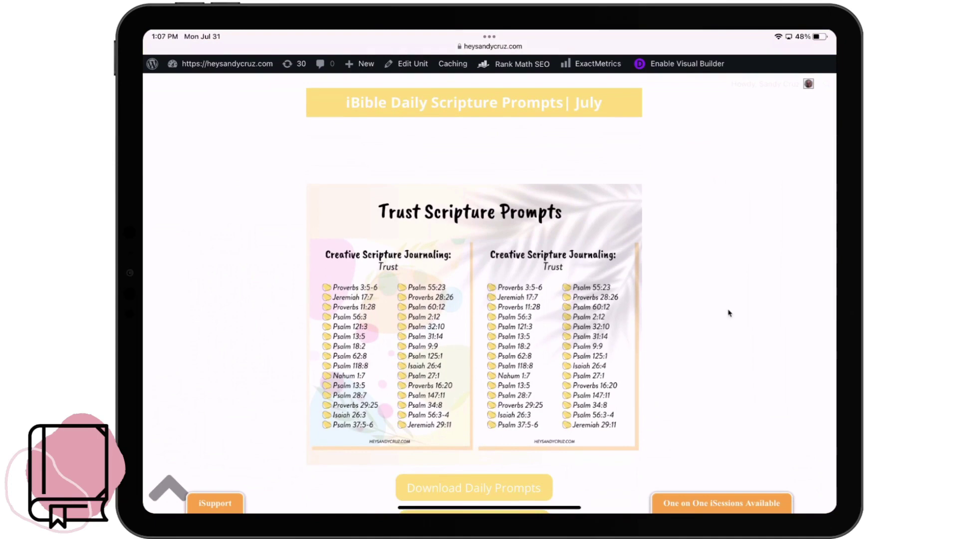
scroll(729, 312, "down", 3)
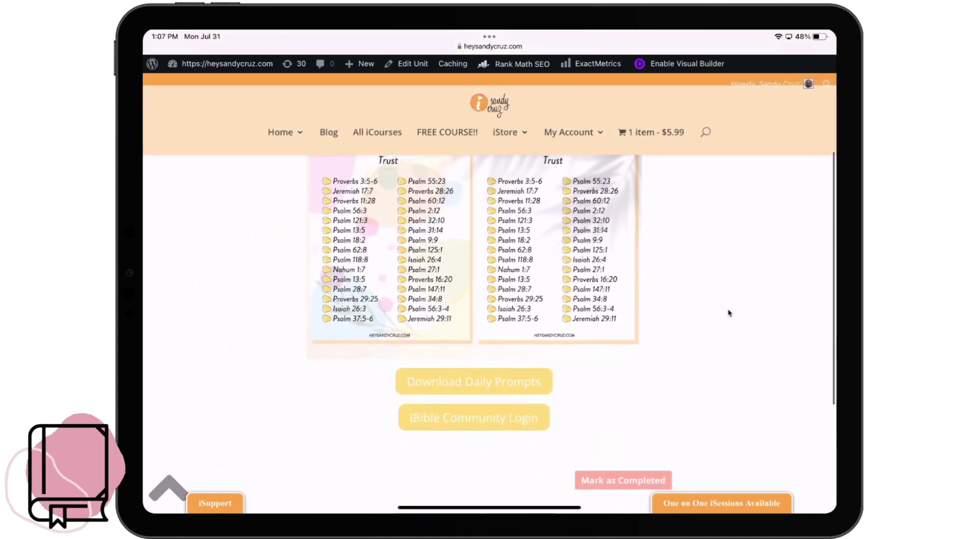
scroll(730, 313, "down", 3)
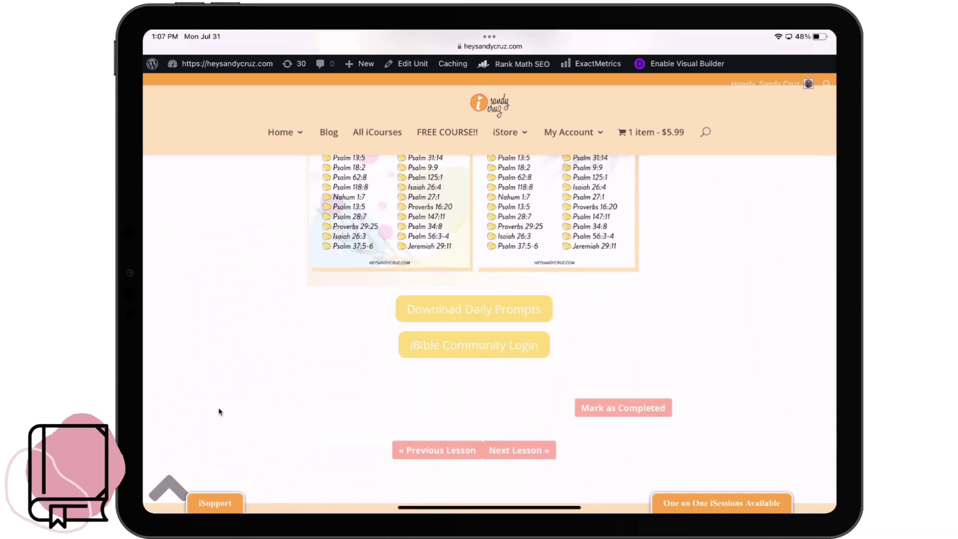
- Expand the July lesson's notes area and read through the saved Jeremiah 29:11 note
left_click(169, 483)
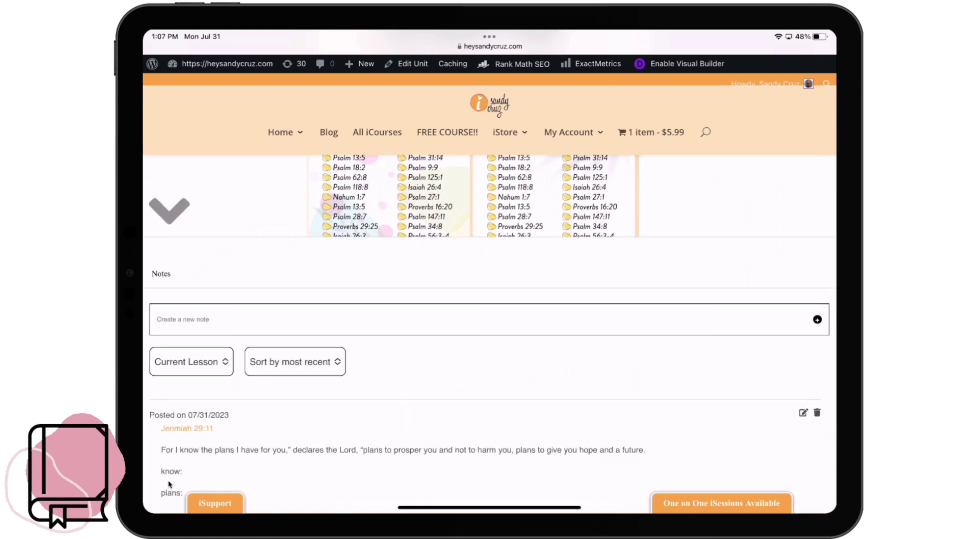
scroll(169, 483, "down", 5)
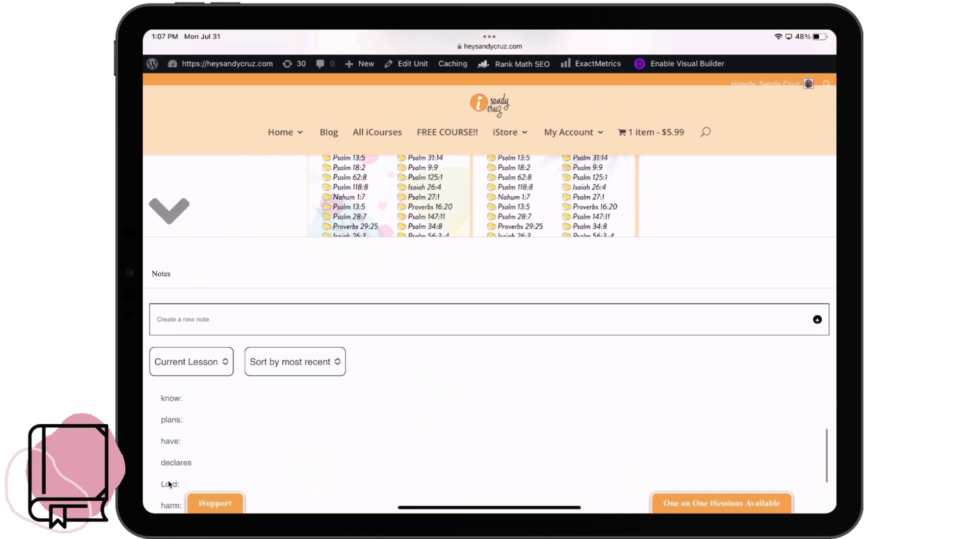
scroll(168, 483, "up", 4)
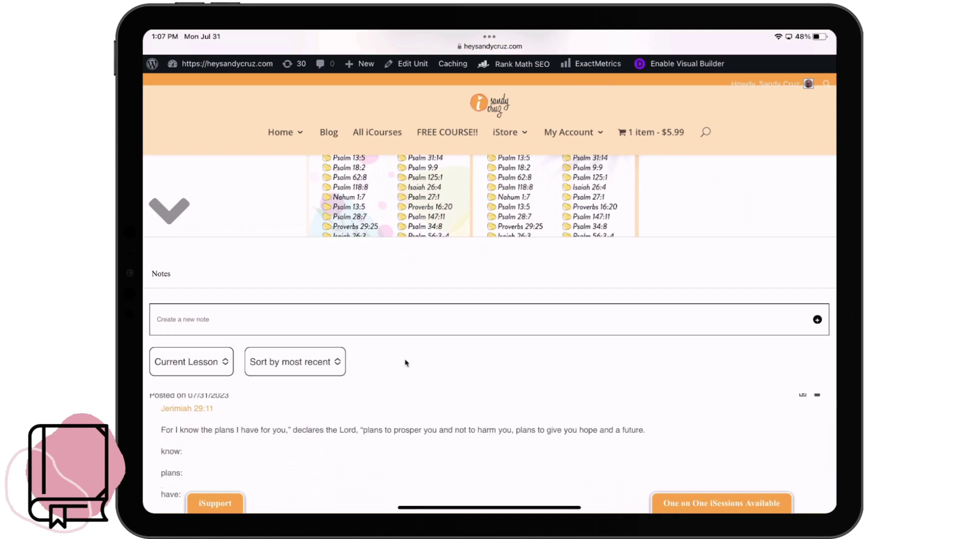
scroll(577, 220, "down", 2)
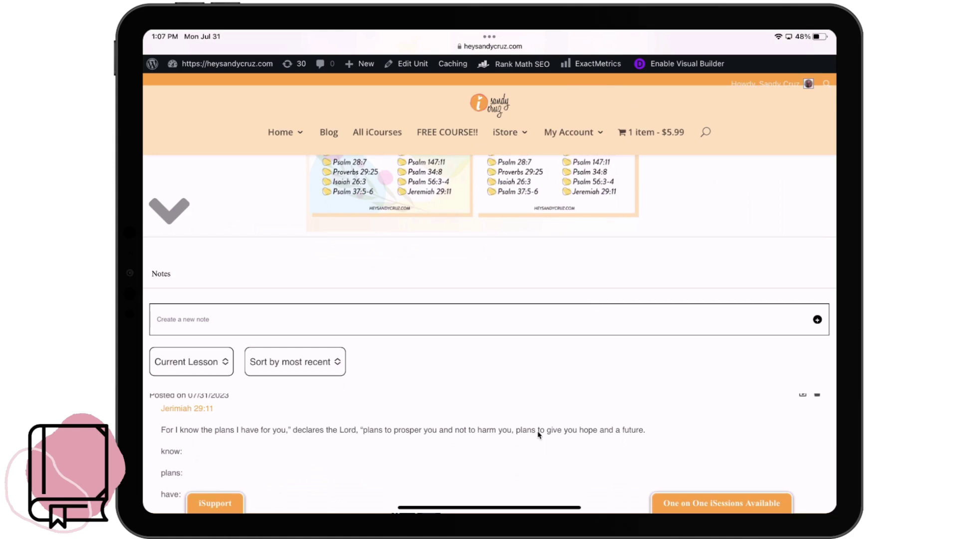
scroll(538, 434, "down", 5)
scroll(538, 435, "up", 5)
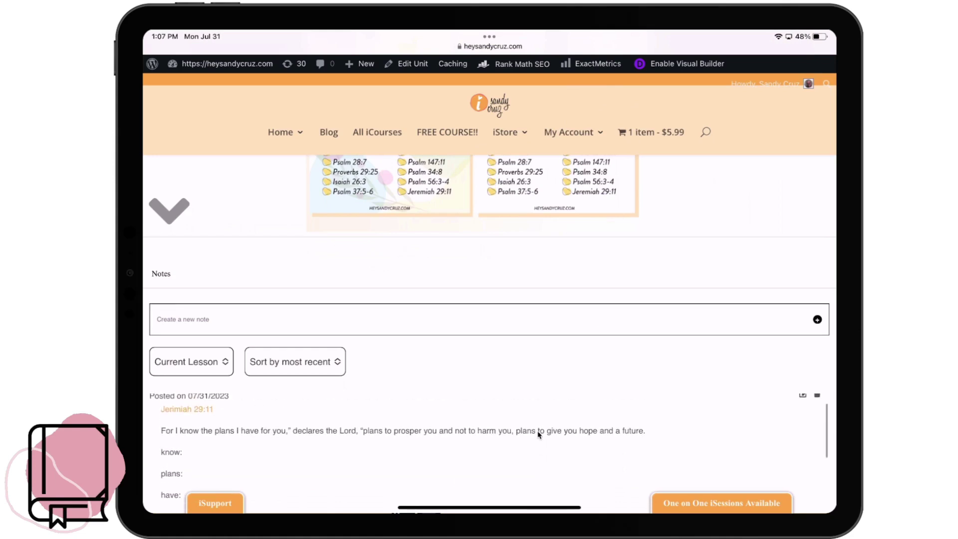
- Examine the new-note editor and the notes' lesson filter options, and close the notes area without saving a note
left_click(817, 321)
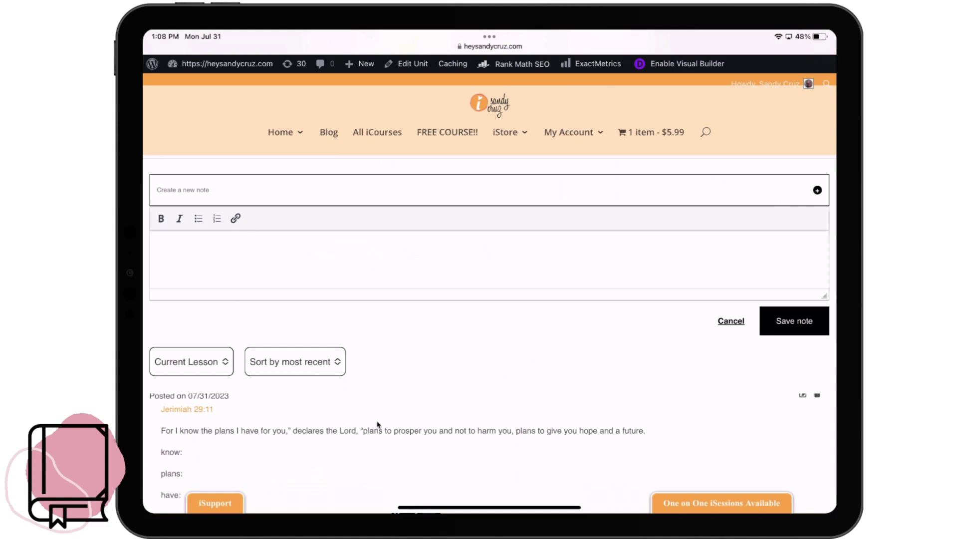
scroll(377, 425, "down", 5)
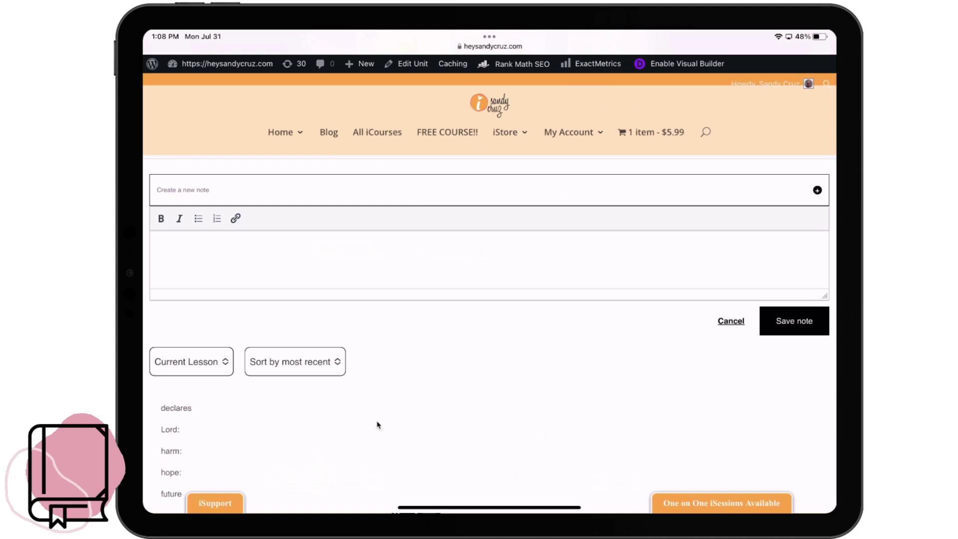
scroll(378, 425, "down", 1)
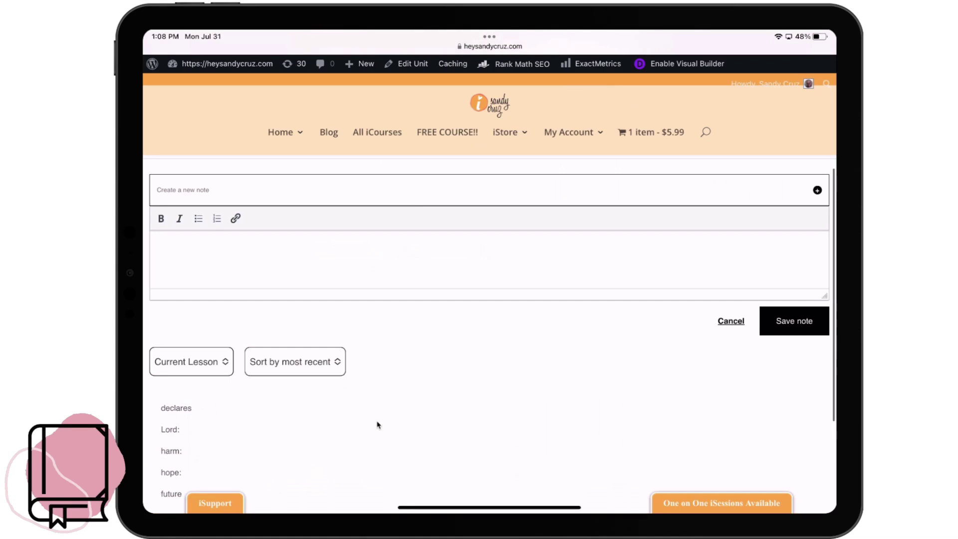
left_click(226, 366)
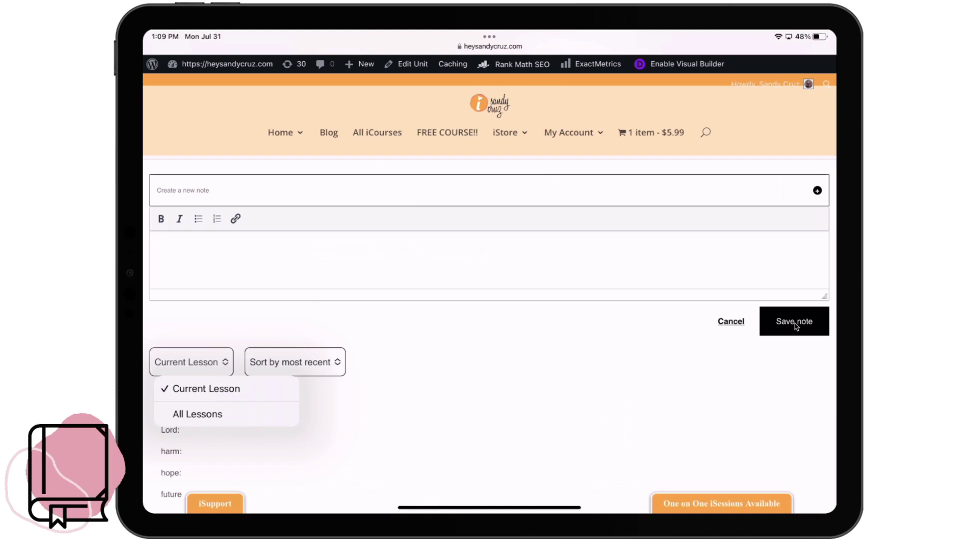
left_click(731, 321)
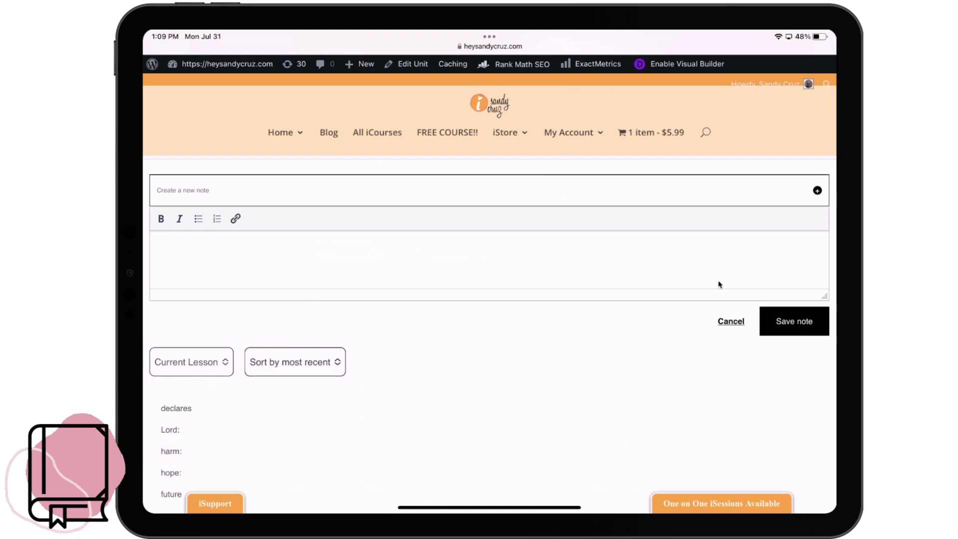
left_click(731, 321)
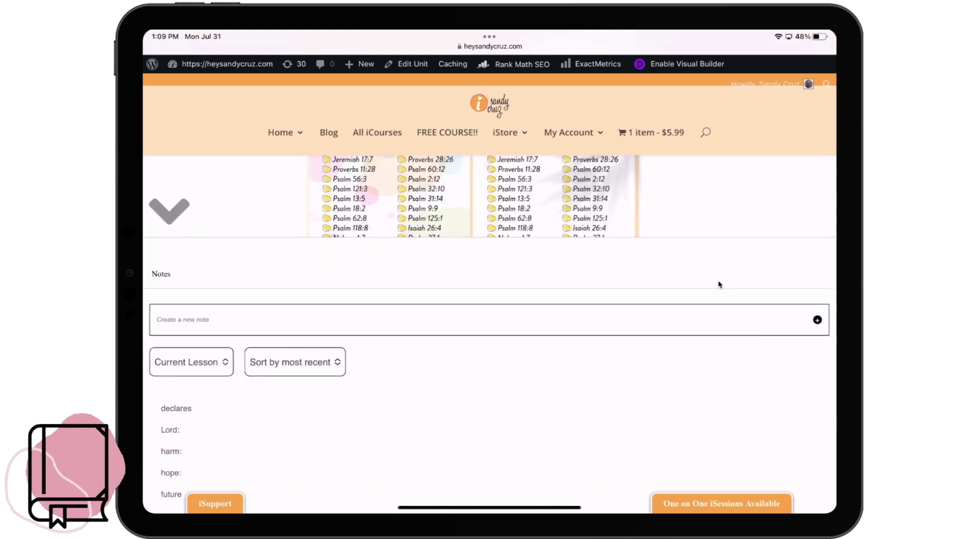
left_click(166, 216)
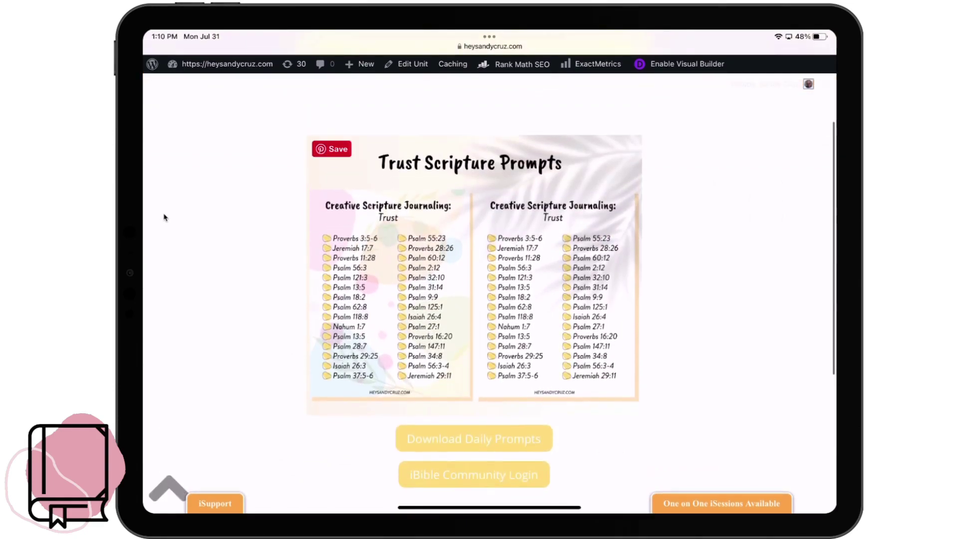
- Advance to the August lesson and download its Forgiveness daily prompts zip file
scroll(164, 217, "down", 3)
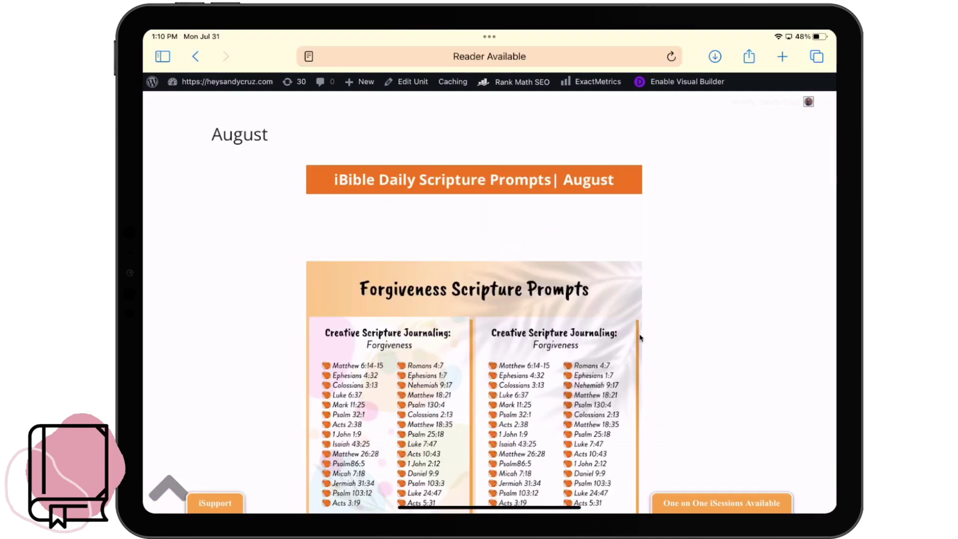
scroll(641, 338, "down", 5)
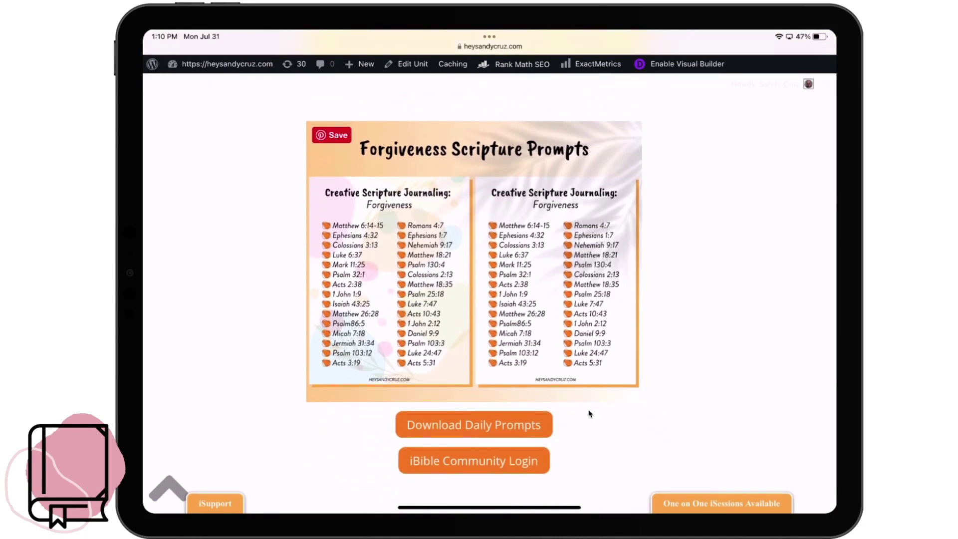
left_click(475, 426)
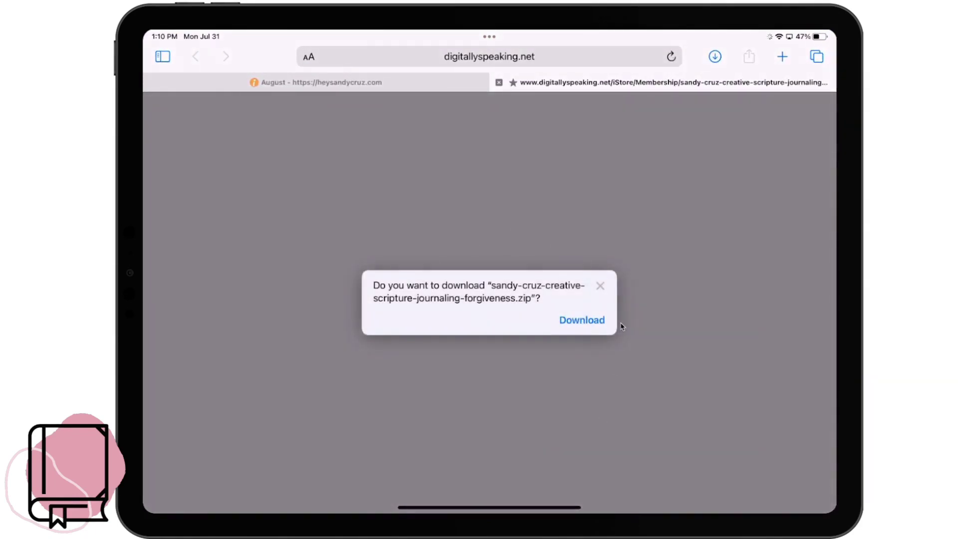
left_click(583, 321)
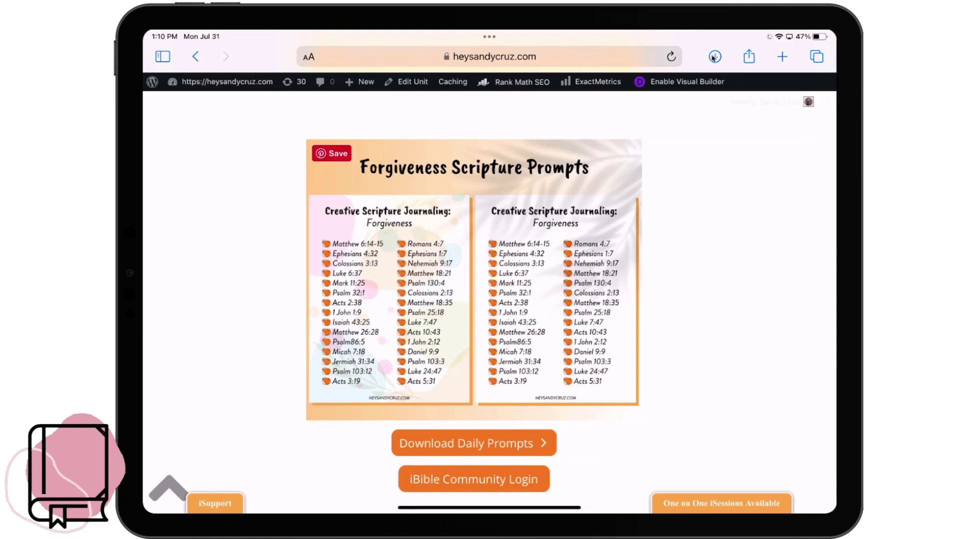
- Open the downloaded creative scripture journaling forgiveness zip in the Files app and extract it into the Downloads folder
left_click(715, 57)
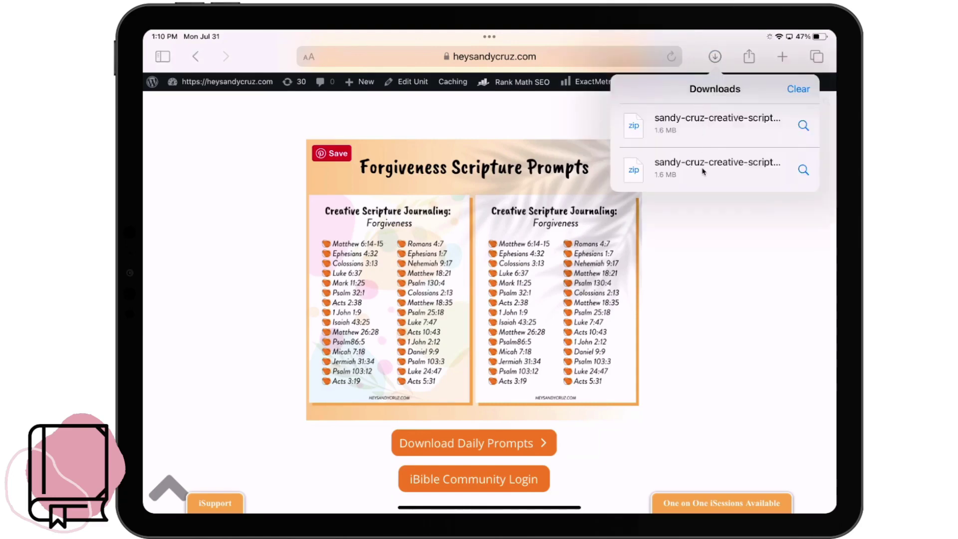
left_click(670, 124)
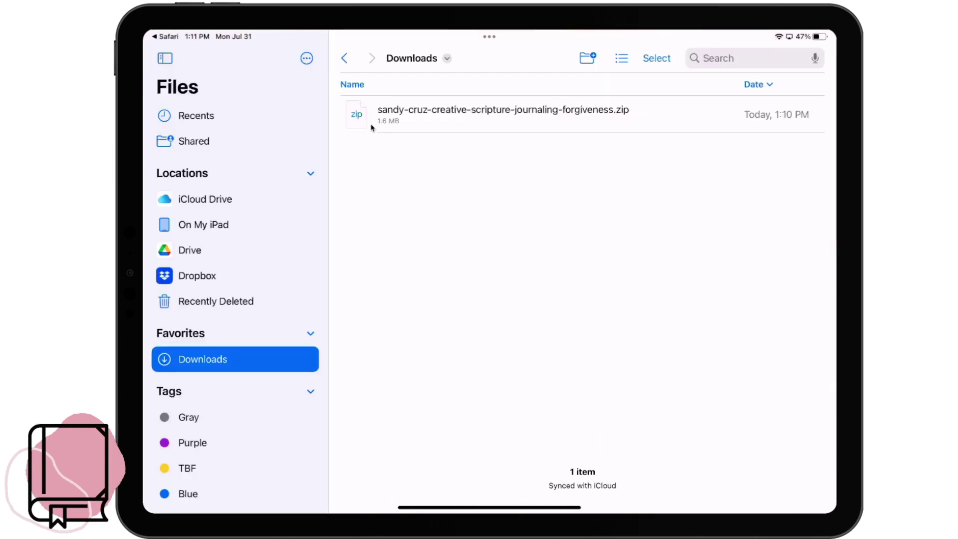
left_click(419, 127)
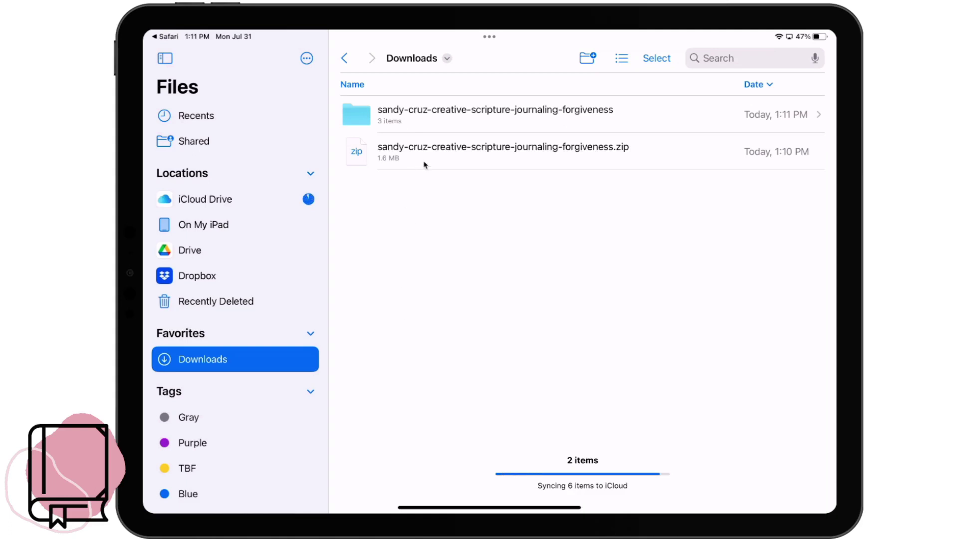
- Open the [Forgiveness] Creative Scripture Journaling folder inside the extracted download and preview the 456 KB forgiveness minimalist file
left_click(380, 125)
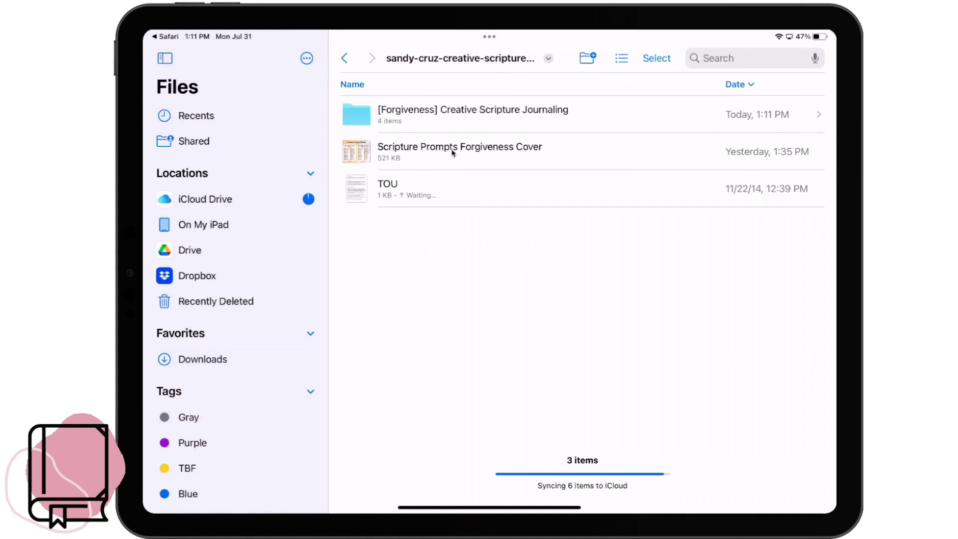
left_click(357, 120)
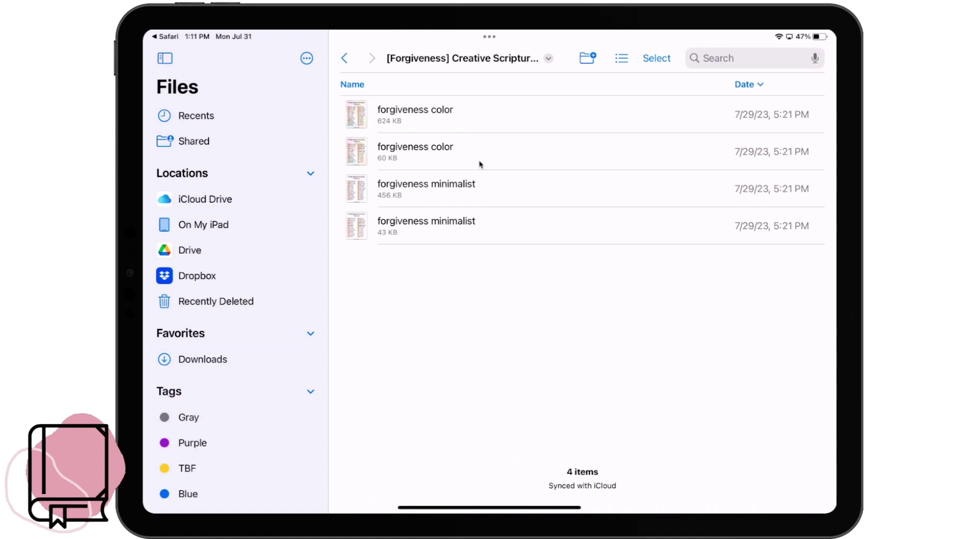
left_click(398, 197)
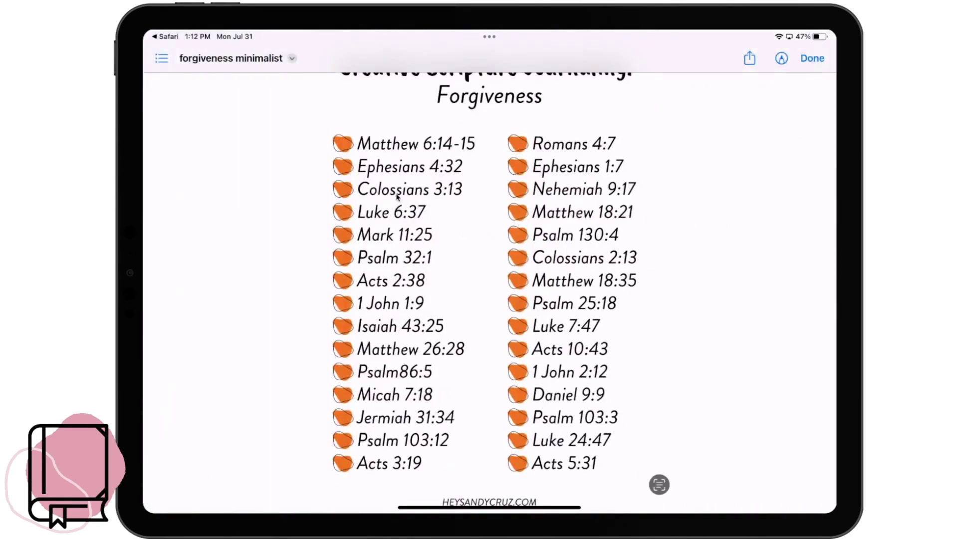
key("Escape")
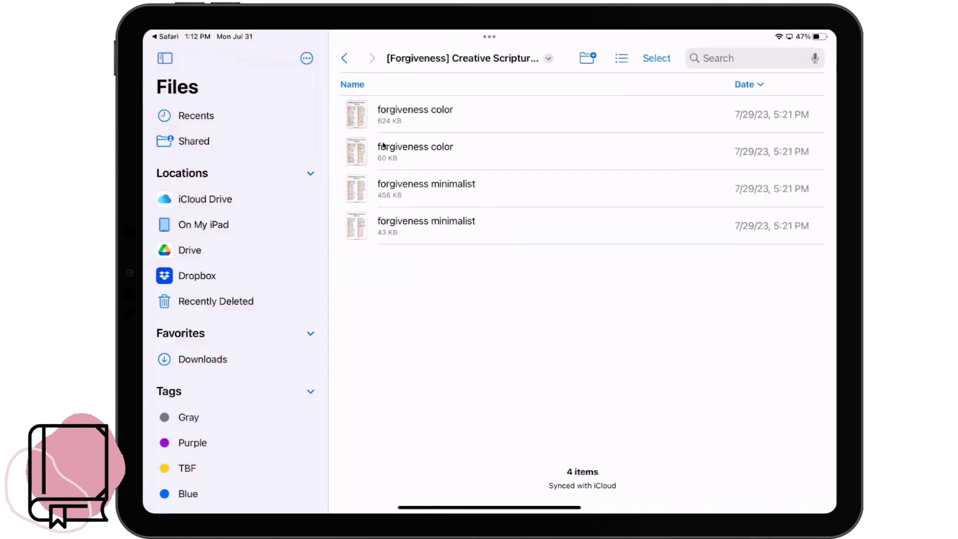
- Preview the 60 KB forgiveness color file, close it, and open the 624 KB forgiveness color file
left_click(405, 157)
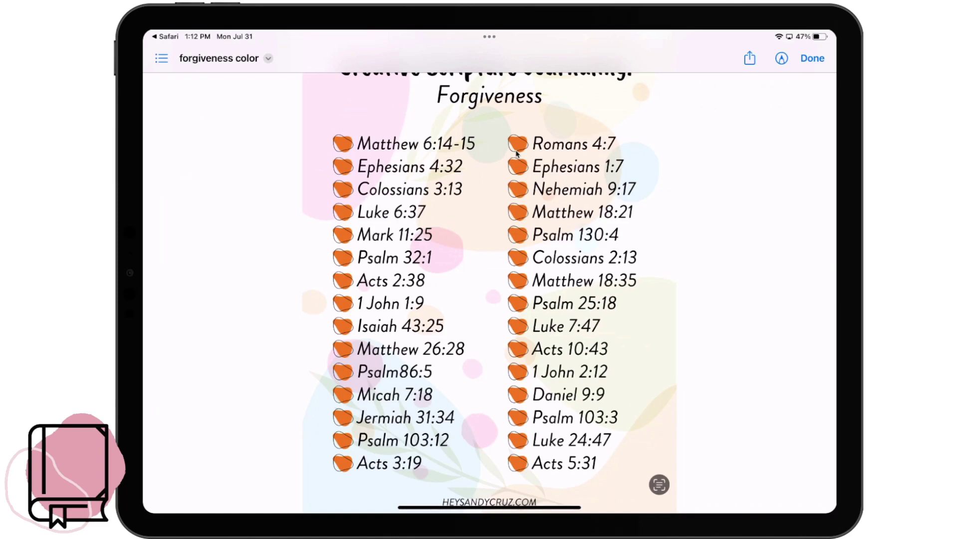
key("Escape")
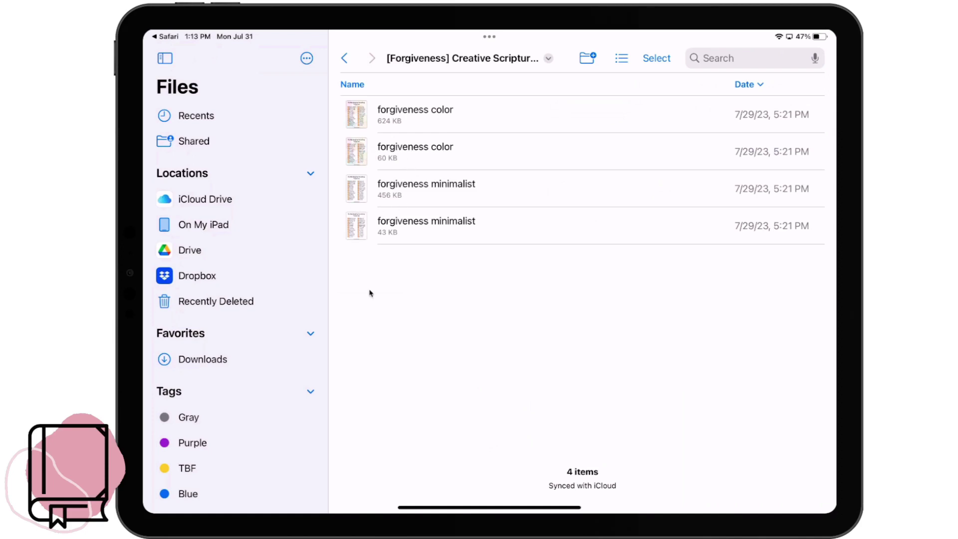
left_click(416, 110)
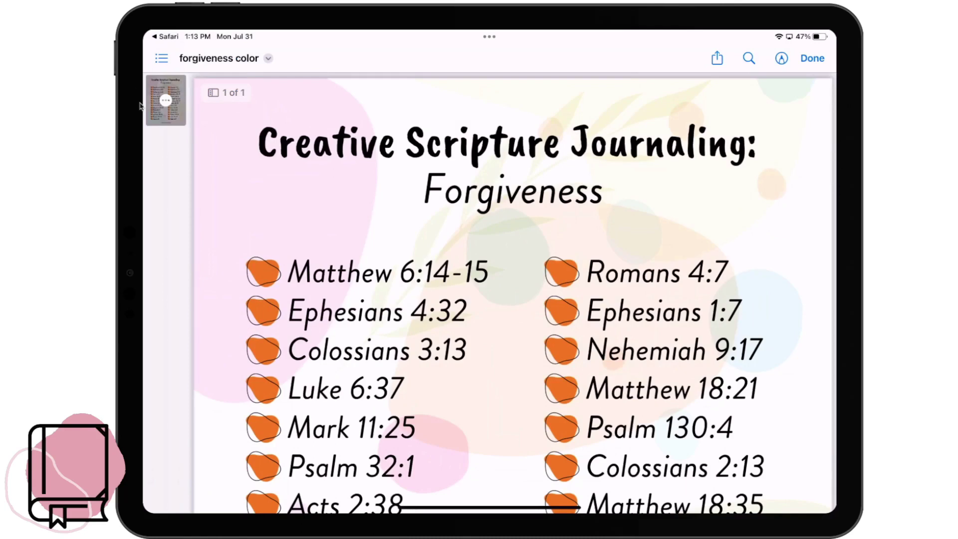